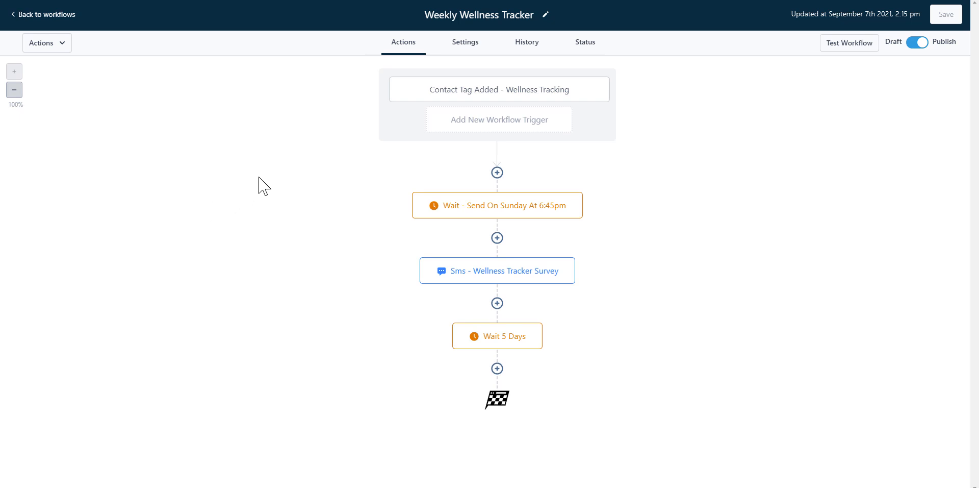
Open the 'Contact Tag Added - Wellness Tracking' trigger card of the Weekly Wellness Tracker workflow.
left_click(415, 94)
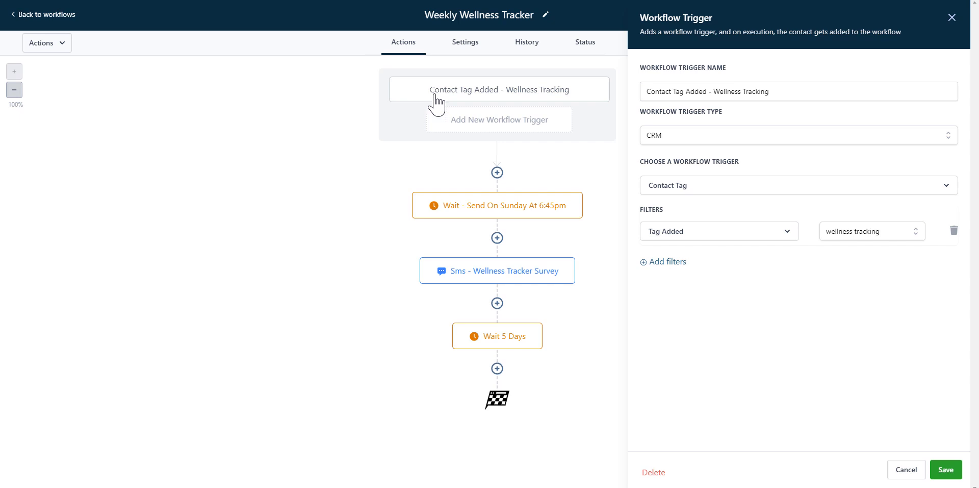
Close the Workflow Trigger panel after confirming it fires on the 'wellness tracking' tag.
left_click(952, 17)
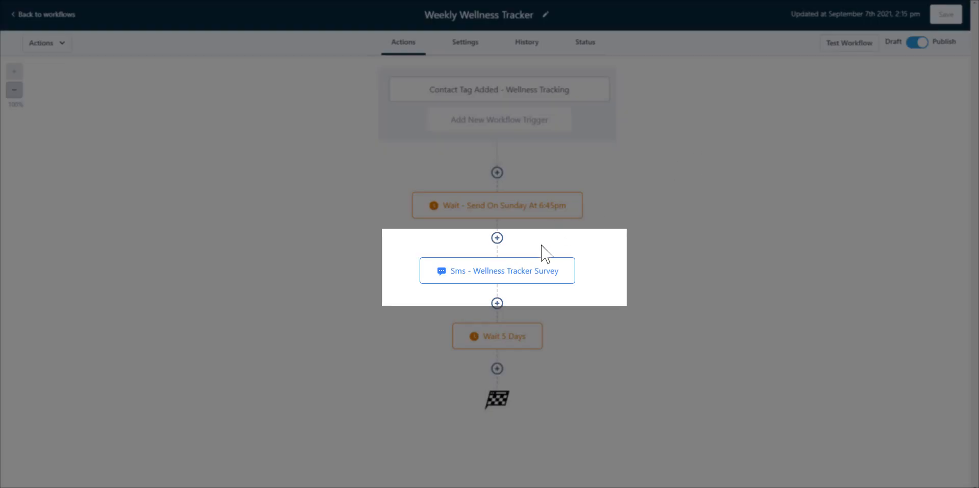
left_click(530, 273)
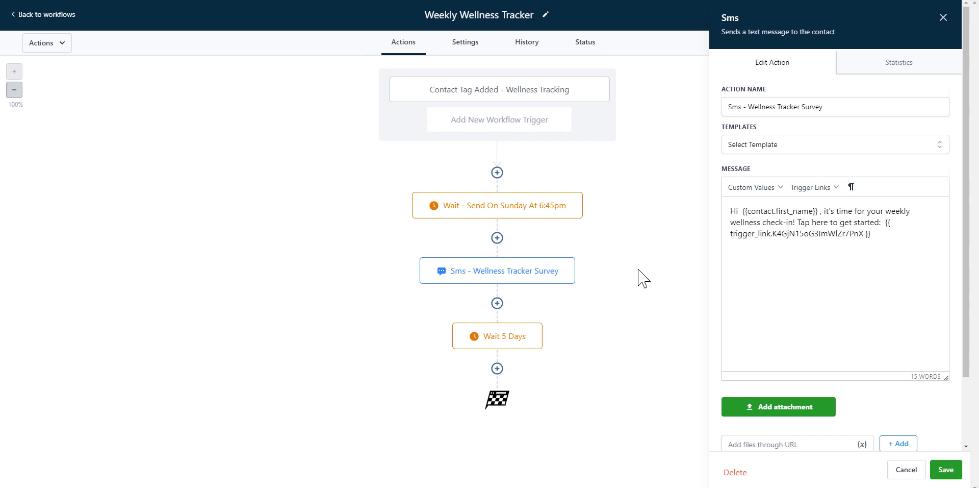
left_click(605, 278)
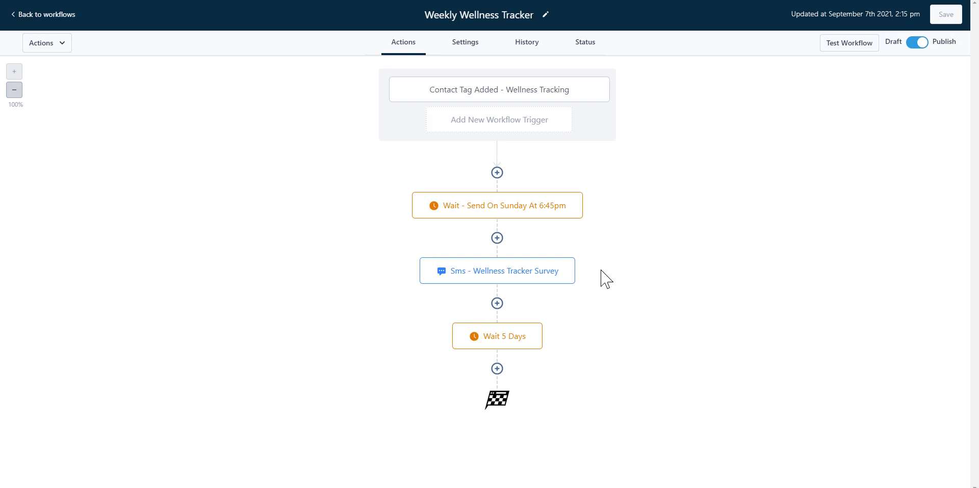
Add a Go To action after the Wait 5 Days step.
left_click(497, 368)
left_click(783, 68)
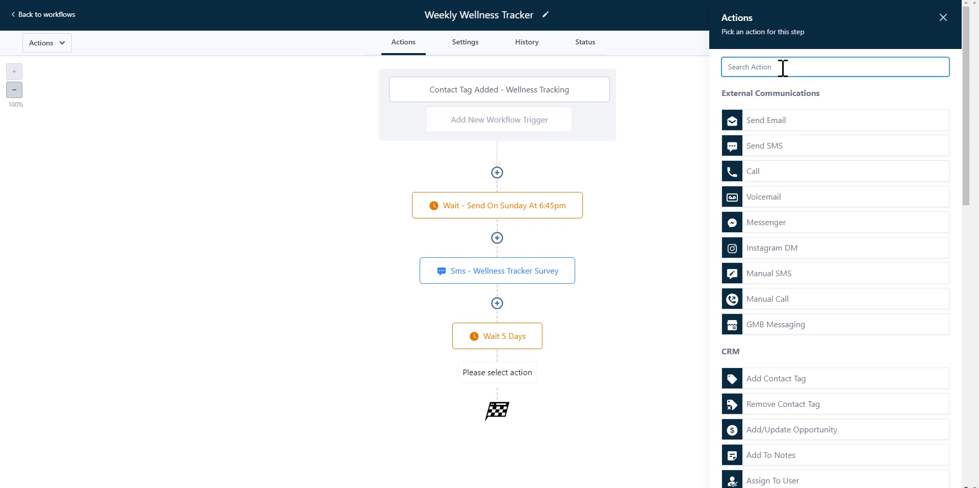
type("go to")
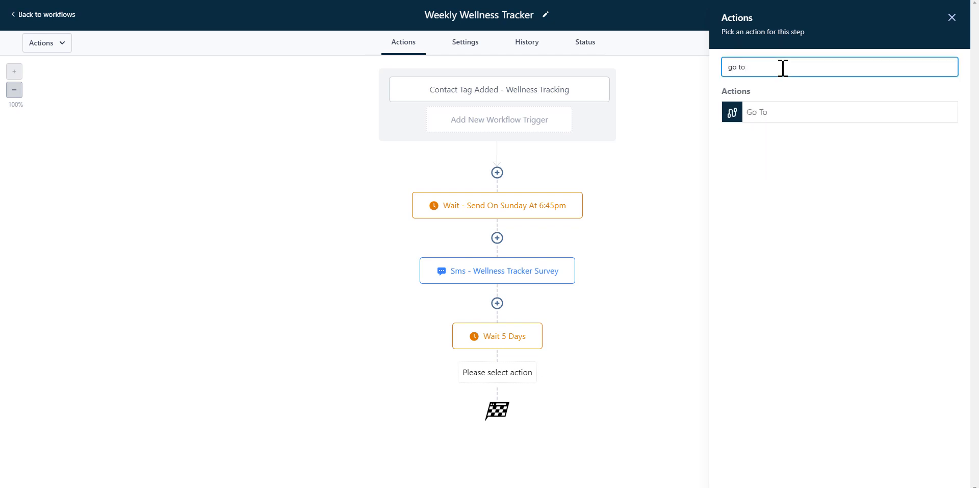
left_click(781, 112)
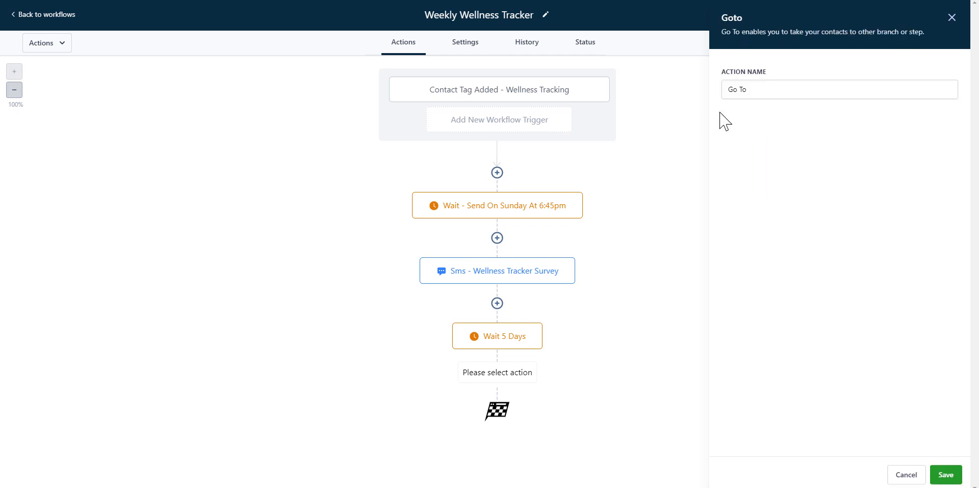
Rename the Go To step 'Send weekly SMS', save it, and loop it back to the Sunday wait.
left_click_drag(816, 90, 684, 85)
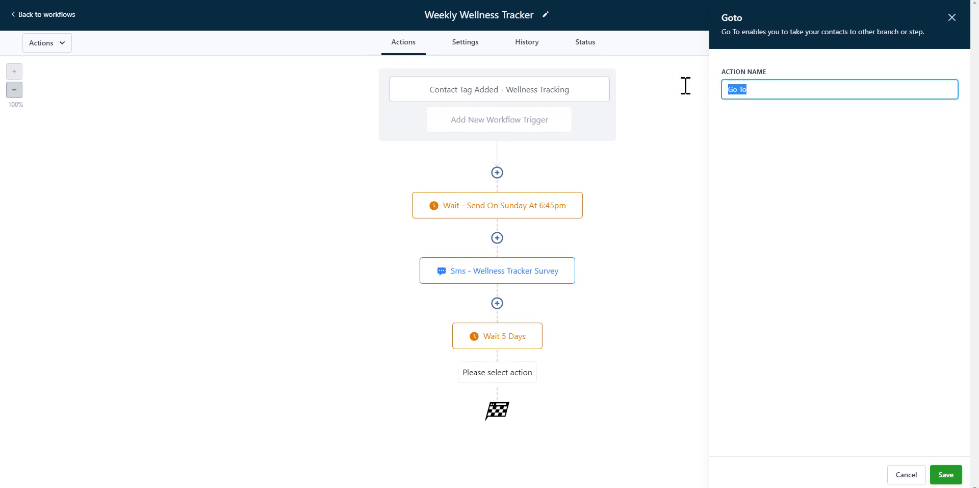
key("BackSpace")
type("Send weekly SMS")
left_click(945, 475)
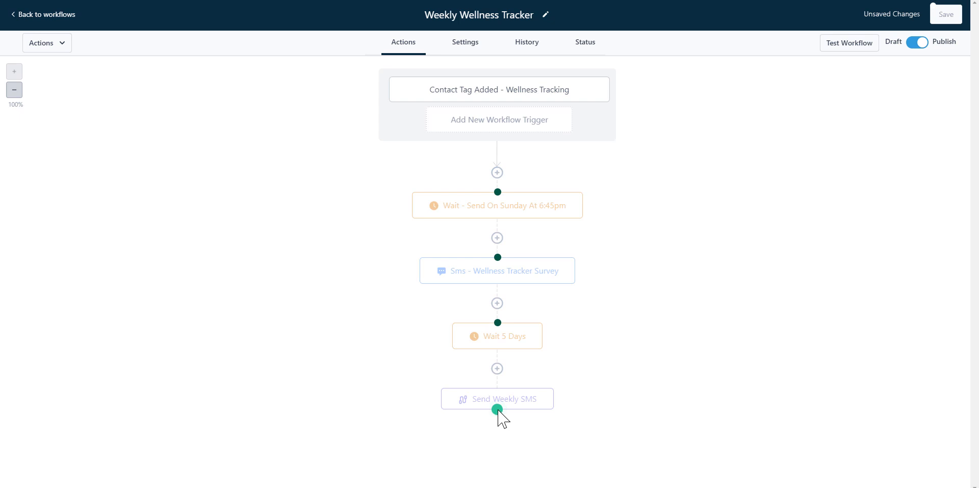
left_click_drag(498, 411, 499, 202)
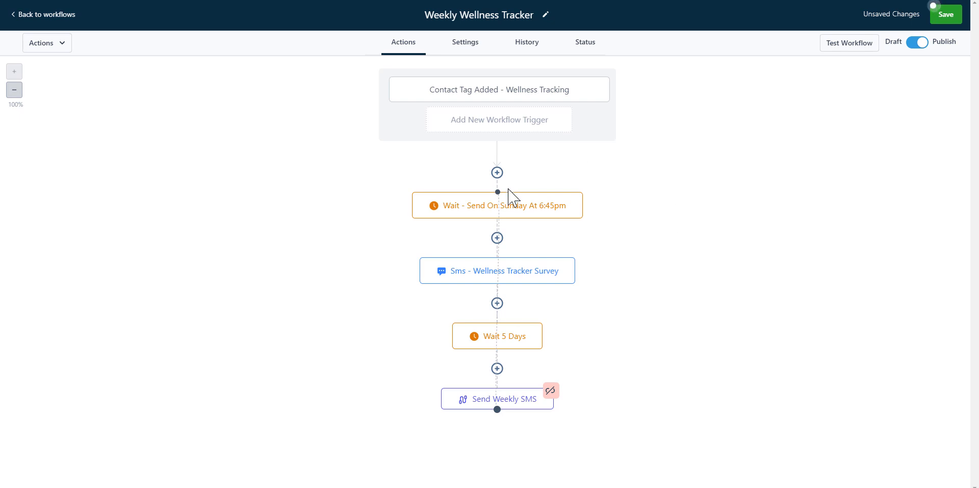
In the workflow Settings, toggle Allow Multiple off and back on so it stays enabled.
left_click(470, 45)
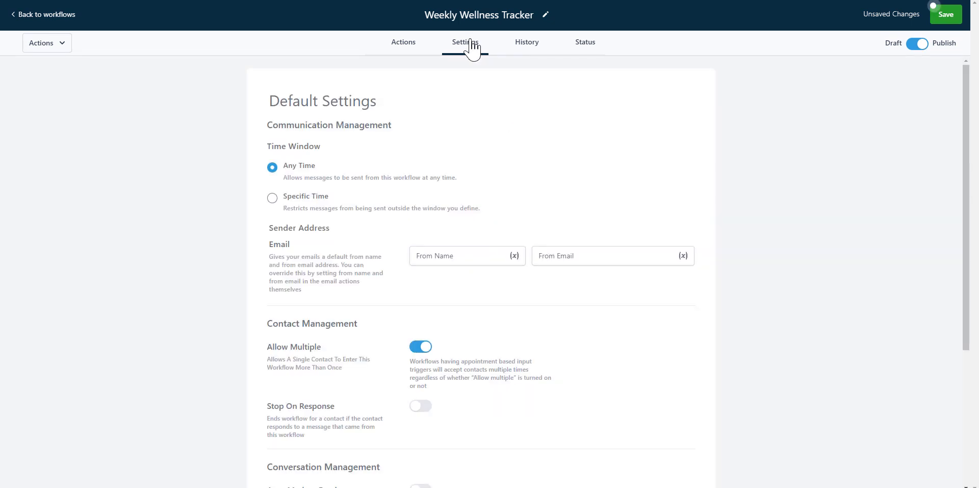
left_click(421, 348)
left_click(421, 348)
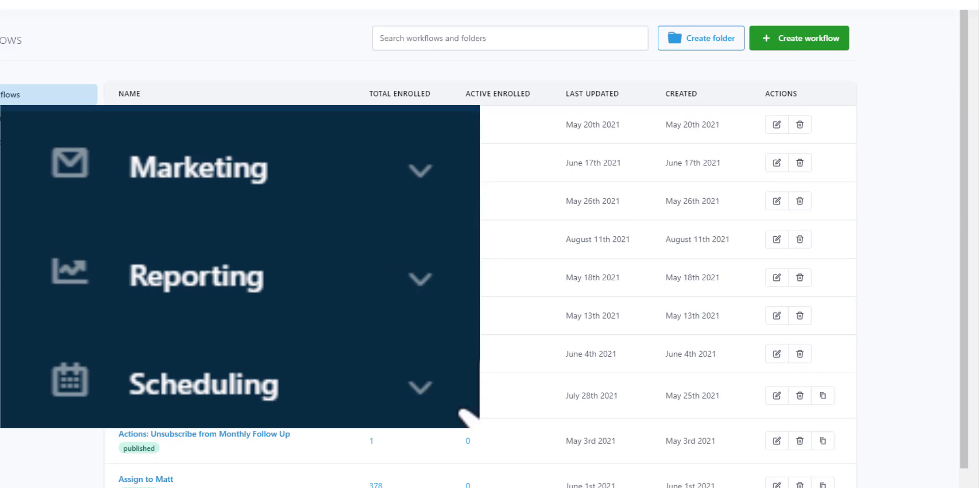
Open the Wellness Tracker Copy survey from Marketing > Survey Builder.
left_click(416, 145)
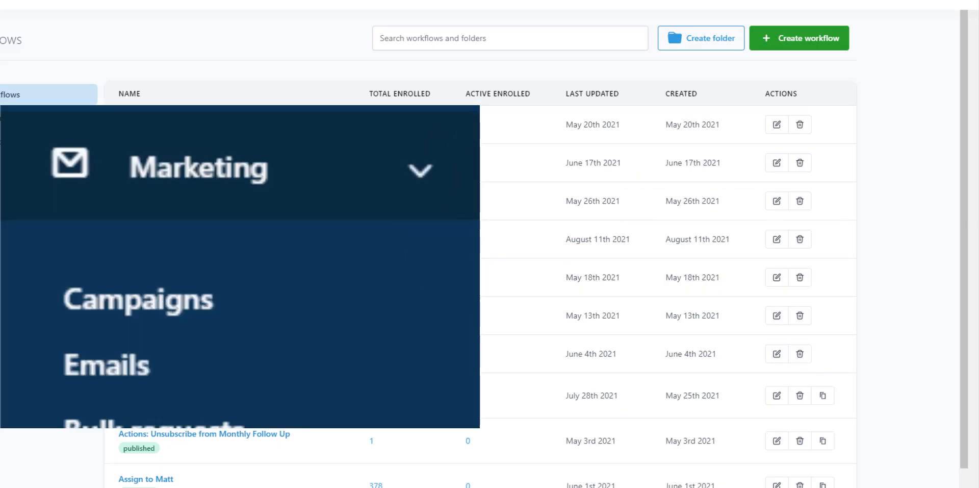
left_click(102, 316)
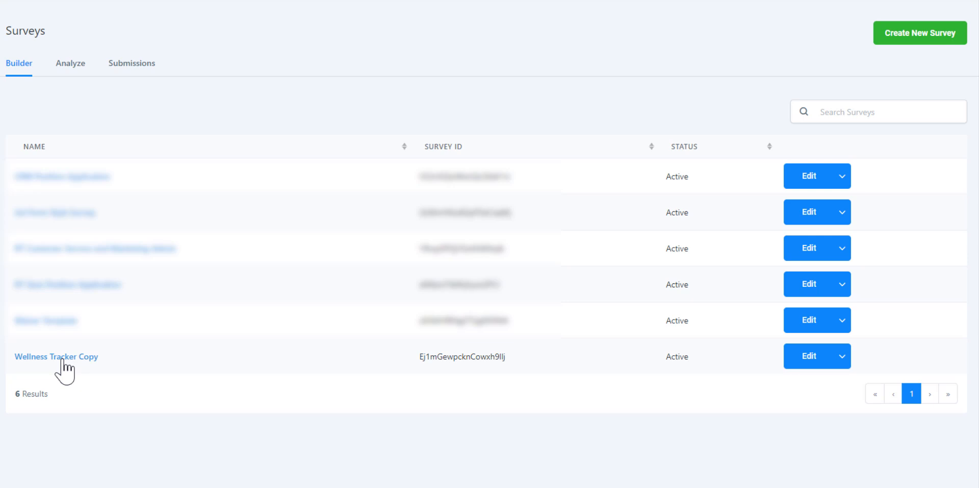
left_click(61, 358)
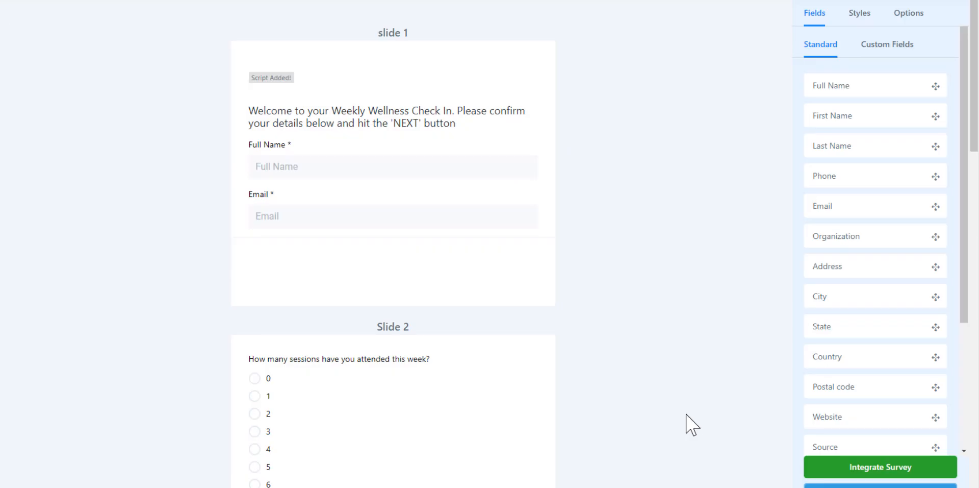
Copy the survey's shareable URL from Integrate Survey > Link, then go to Trigger Links.
left_click(858, 472)
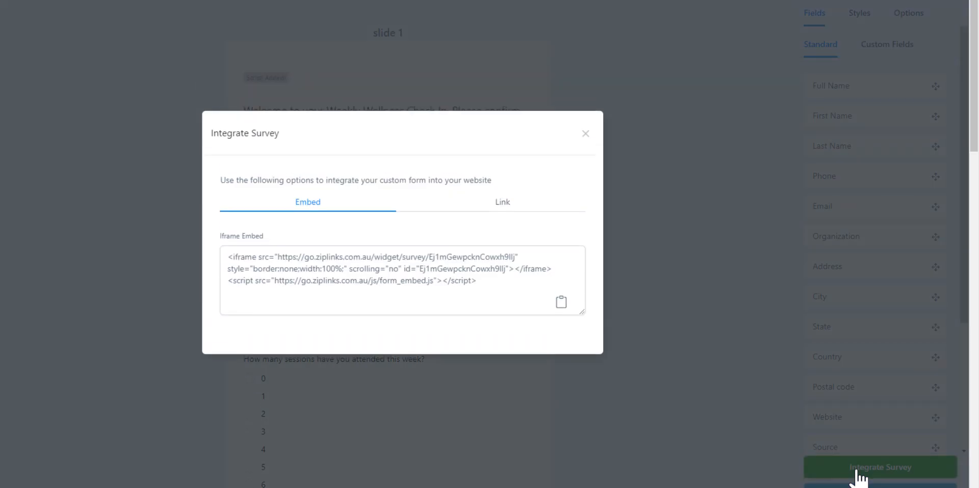
left_click(503, 203)
left_click_drag(482, 282, 185, 277)
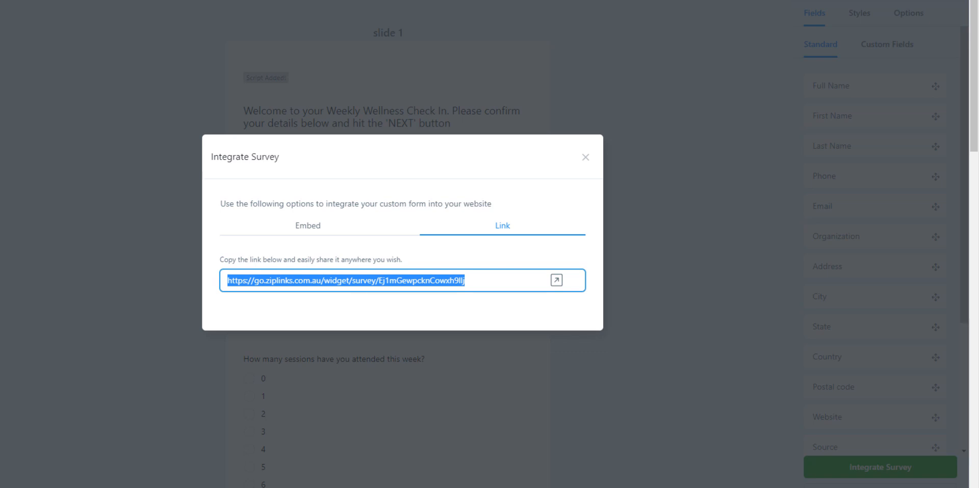
left_click(585, 157)
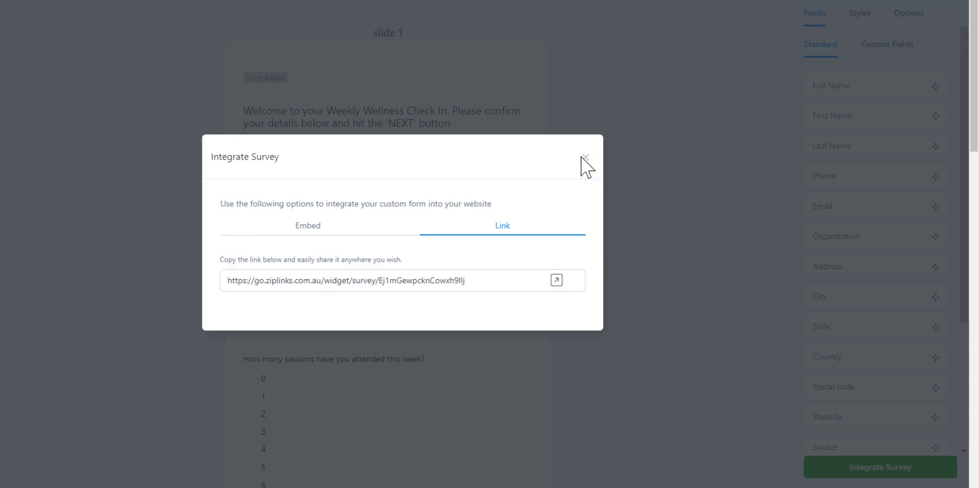
mouse_move(38, 213)
left_click(55, 251)
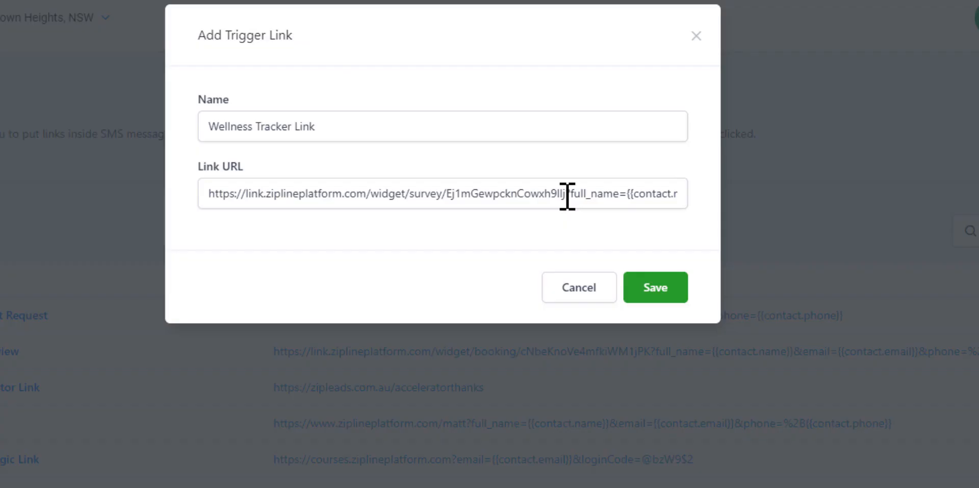
Check the Wellness Tracker Link URL: survey address plus ?full_name={{contact.name}}&email={{contact.email}}.
left_click_drag(566, 194, 196, 185)
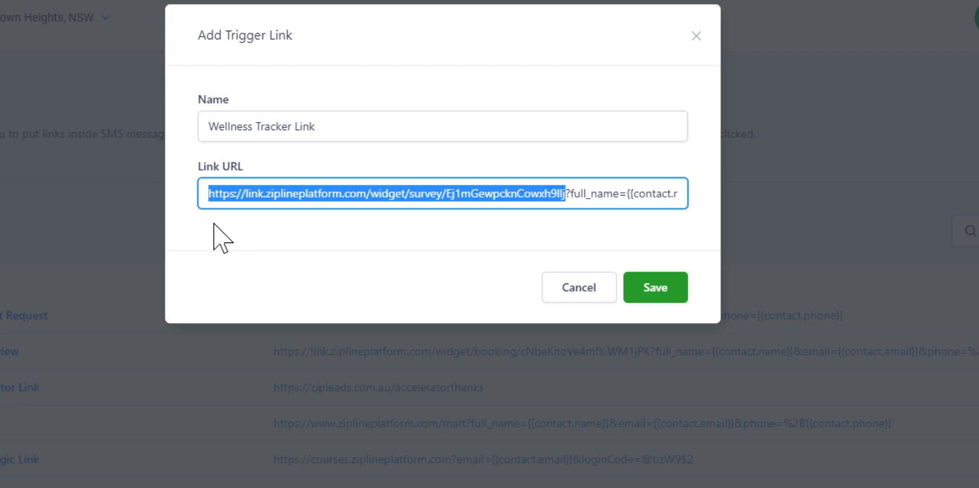
key("shift+End")
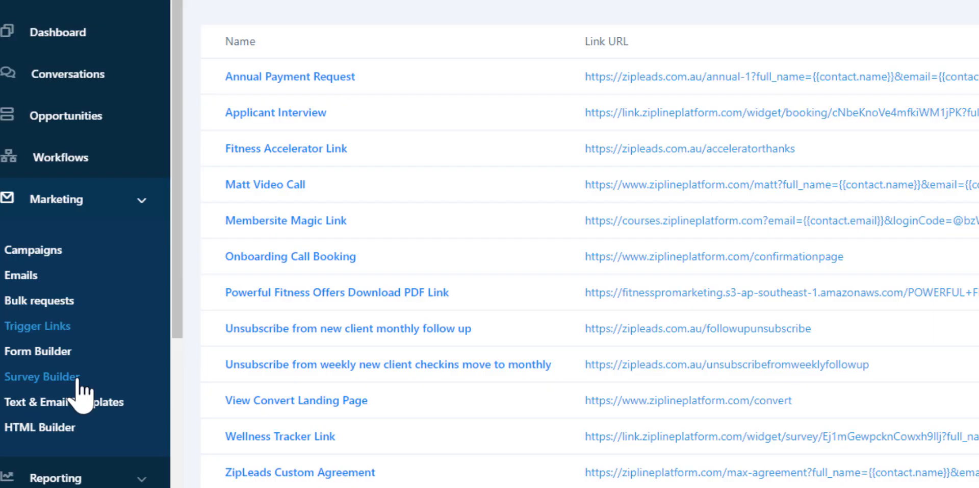
Show the Survey Builder Submissions tab filtered to Wellness Tracker Copy.
left_click(78, 378)
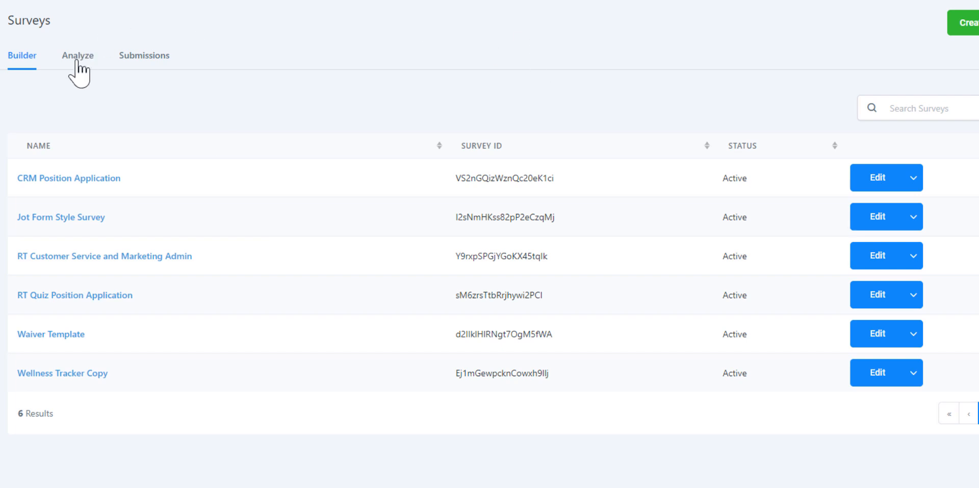
left_click(156, 62)
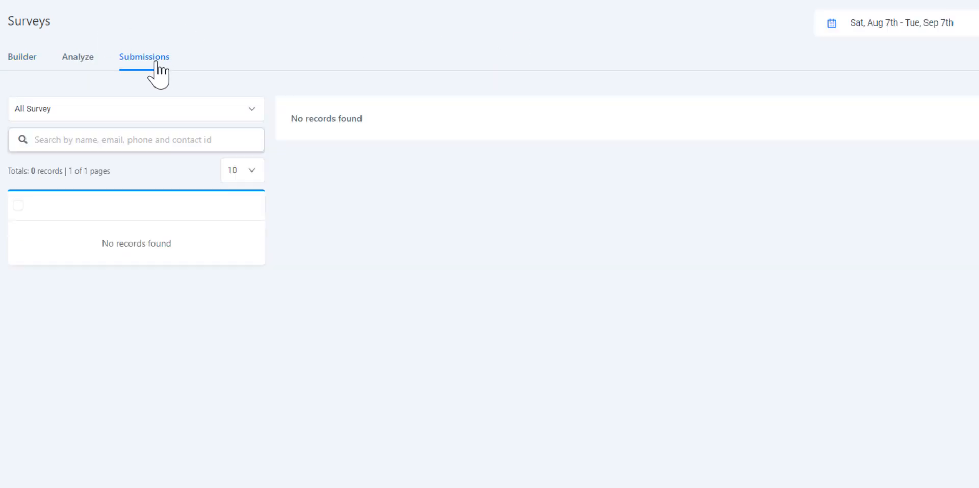
left_click(252, 114)
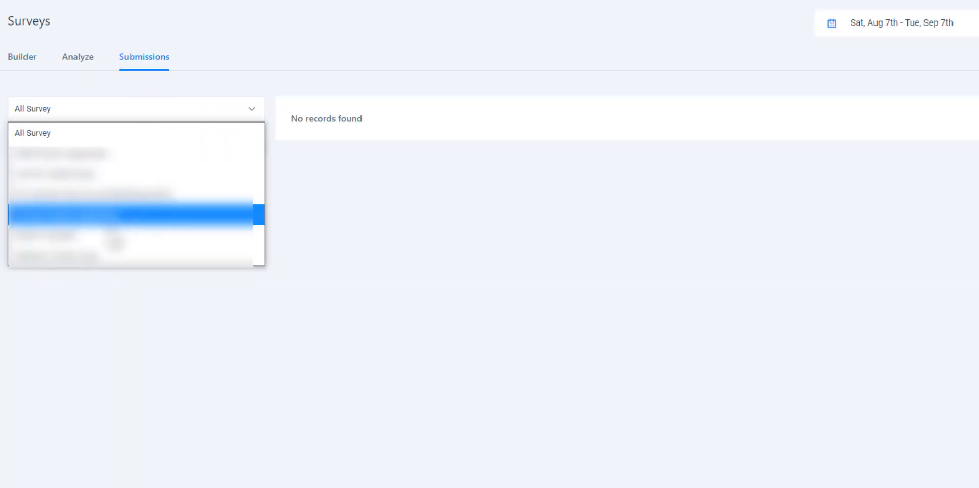
left_click(170, 215)
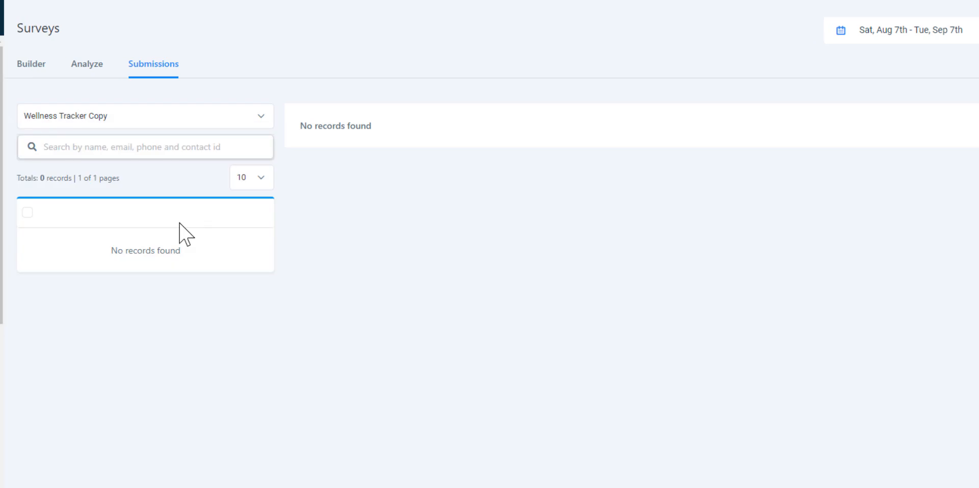